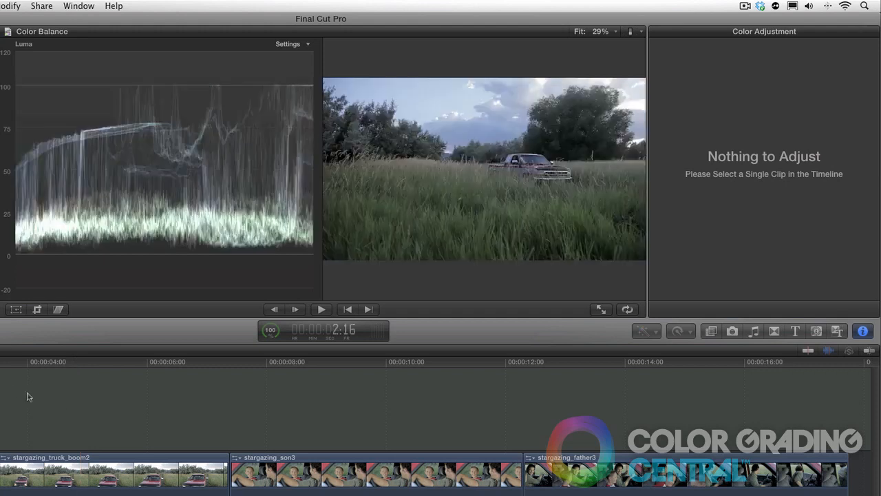
# - Try lowering the global exposure of the stargazing_truck_boom2 clip to -14%, and reset the exposure
pyautogui.click(94, 472)
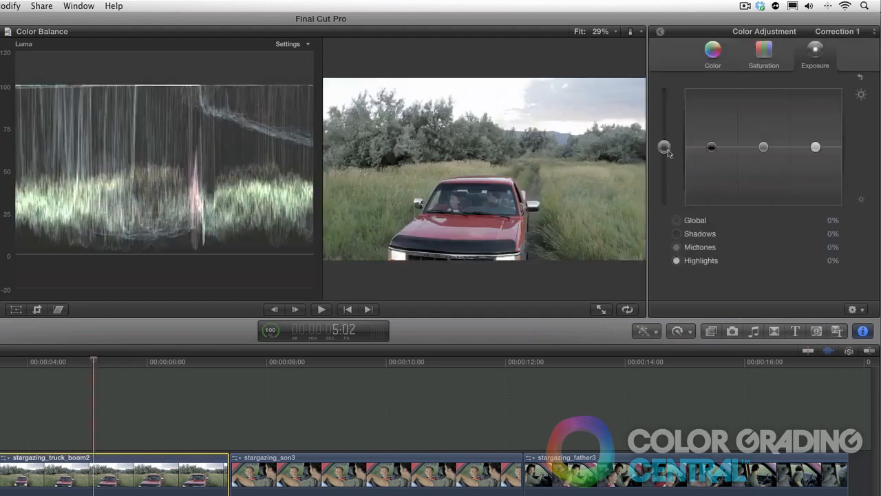
pyautogui.click(664, 148)
pyautogui.moveTo(666, 151); pyautogui.dragTo(666, 159)
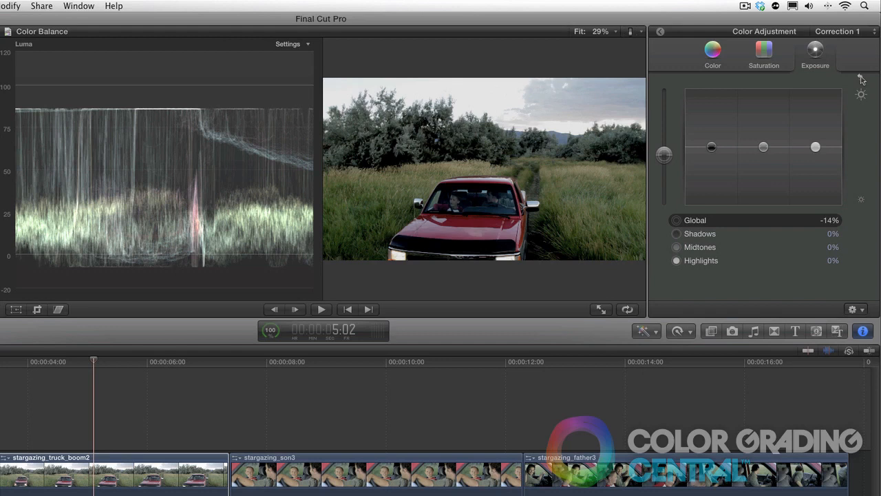
pyautogui.click(861, 78)
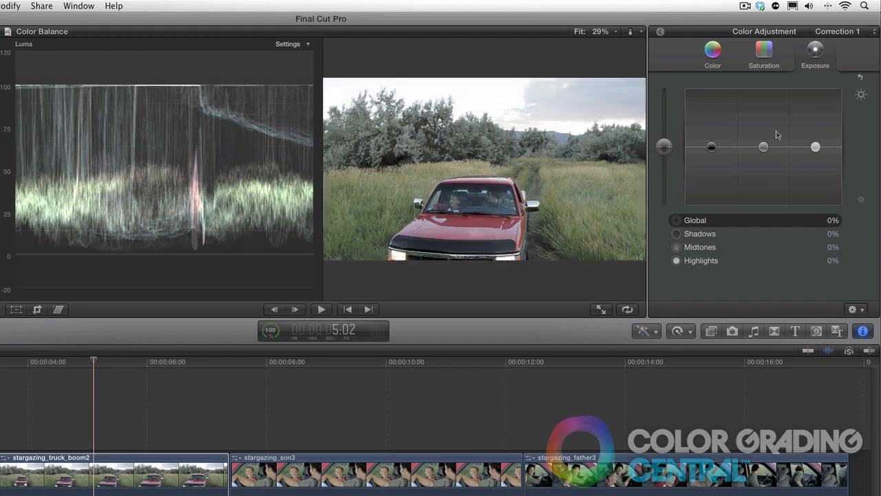
# - Lower the midtones exposure of stargazing_truck_boom2 to -39%, comparing it against the preceding truck shot
pyautogui.moveTo(764, 147); pyautogui.dragTo(763, 161)
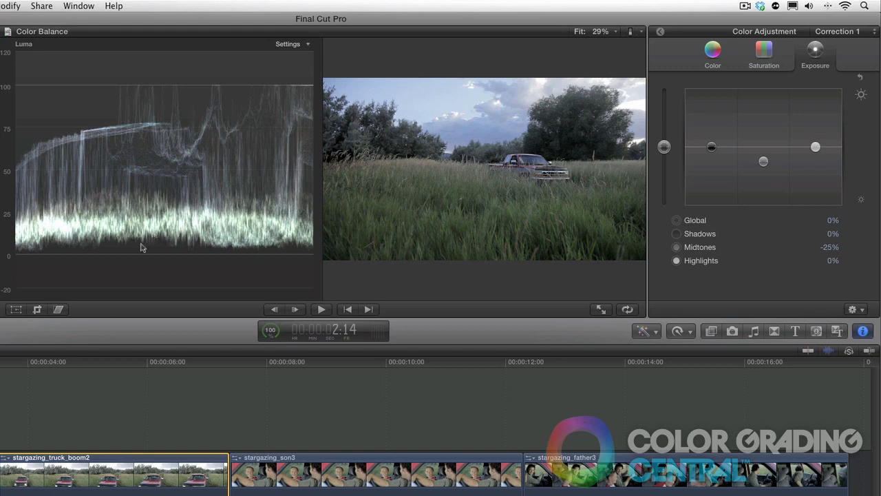
pyautogui.click(103, 363)
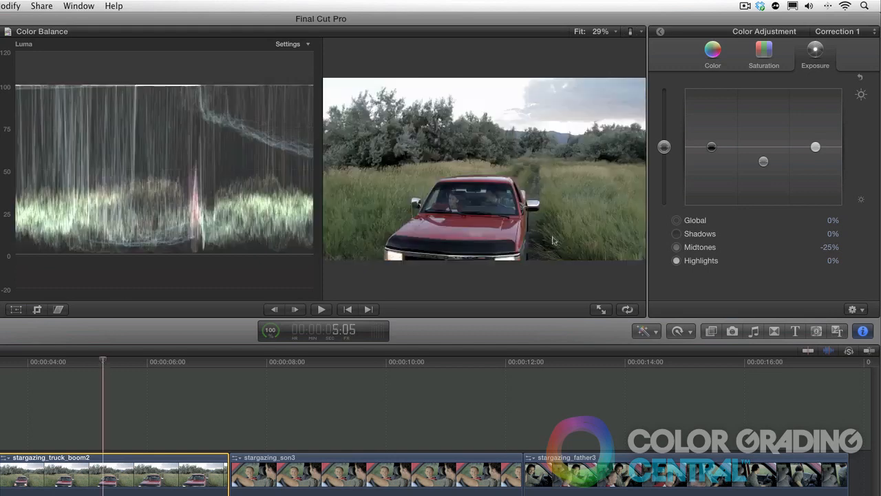
pyautogui.click(764, 162)
pyautogui.moveTo(764, 162); pyautogui.dragTo(764, 169)
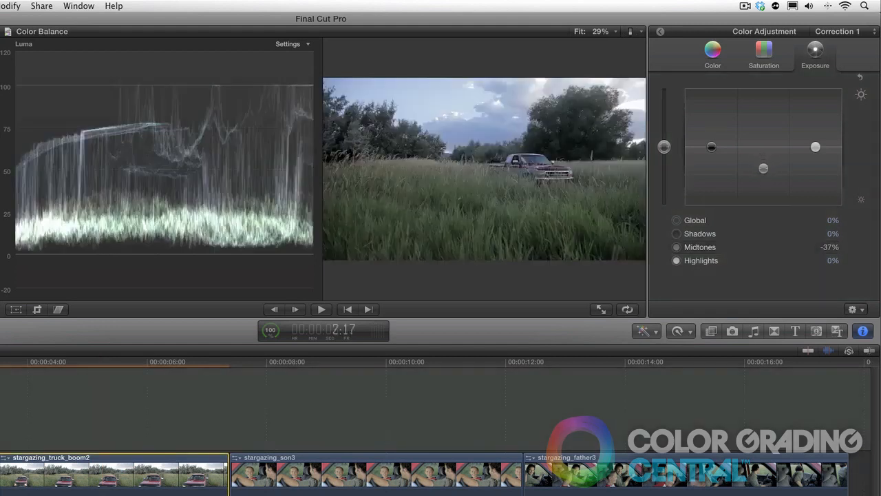
pyautogui.click(97, 361)
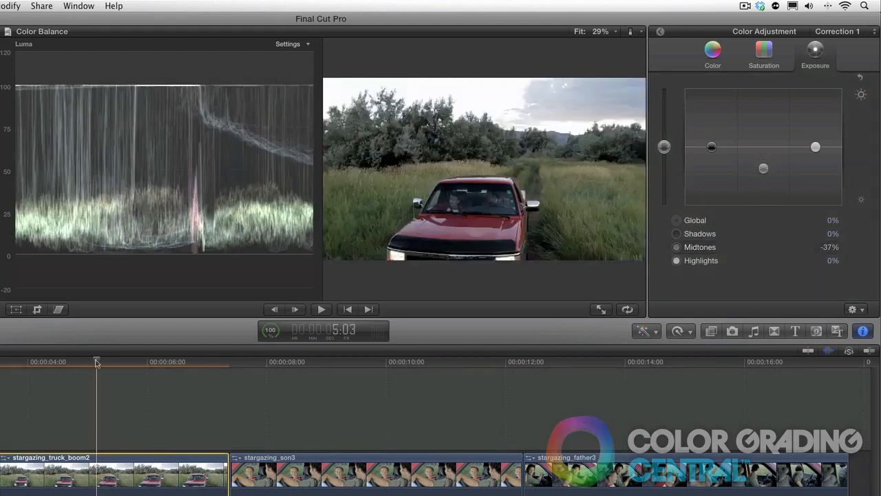
pyautogui.click(764, 169)
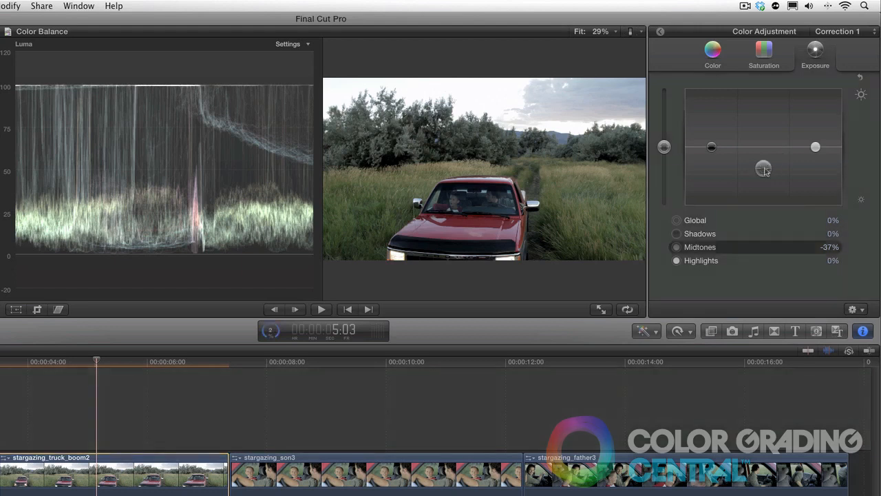
pyautogui.moveTo(763, 171); pyautogui.dragTo(764, 173)
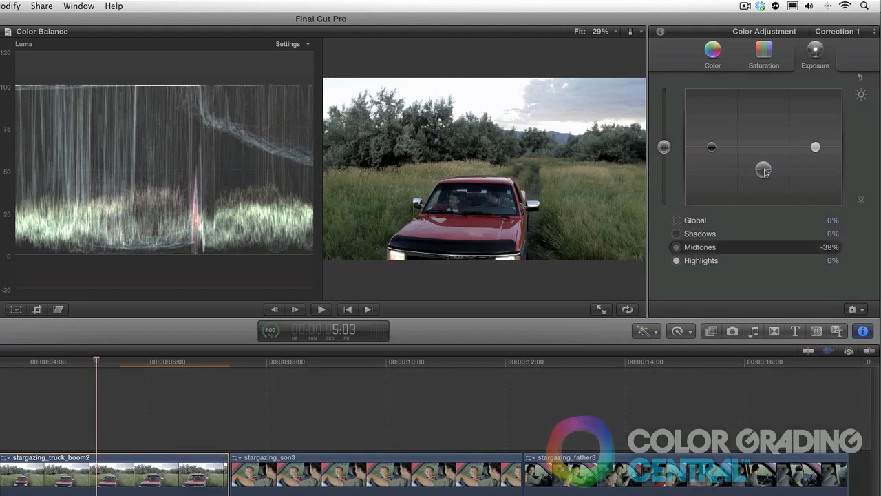
pyautogui.press('Down')
pyautogui.click(0, 363)
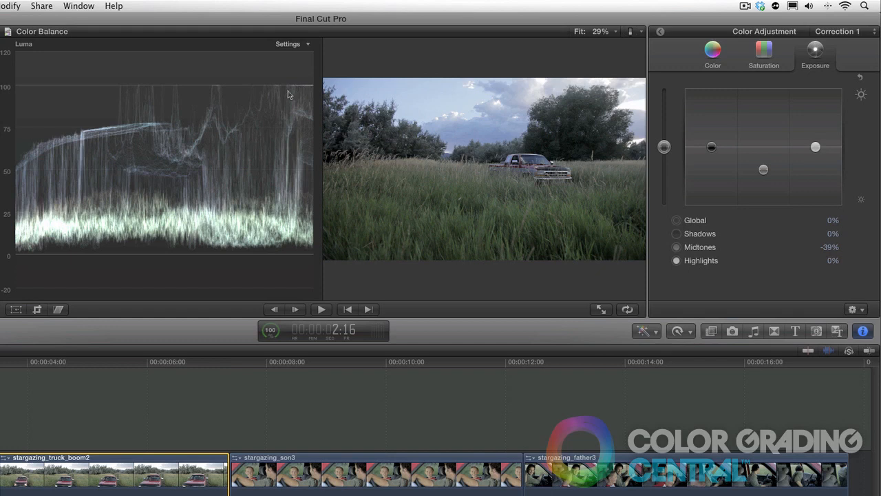
pyautogui.click(107, 365)
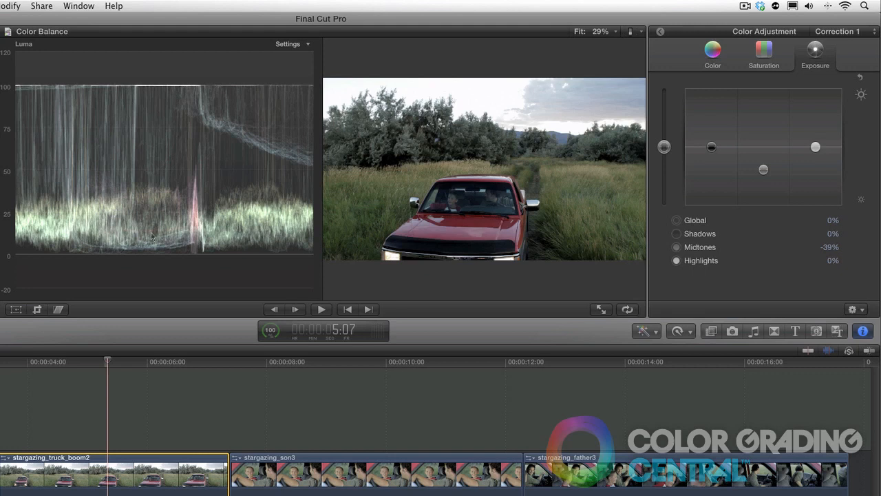
# - Shift the highlights color of stargazing_truck_boom2 to blue at 238° and +8%, and compare with the preceding shot
pyautogui.click(713, 55)
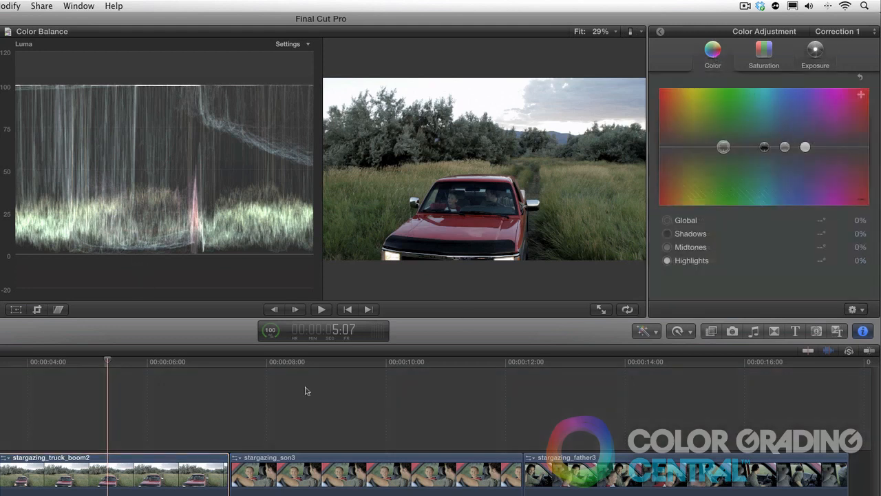
pyautogui.click(109, 491)
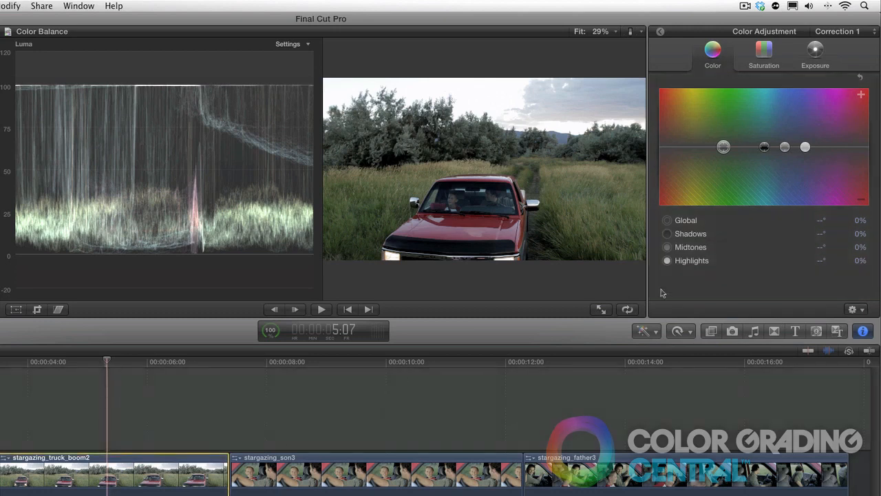
pyautogui.click(806, 146)
pyautogui.moveTo(806, 147); pyautogui.dragTo(798, 143)
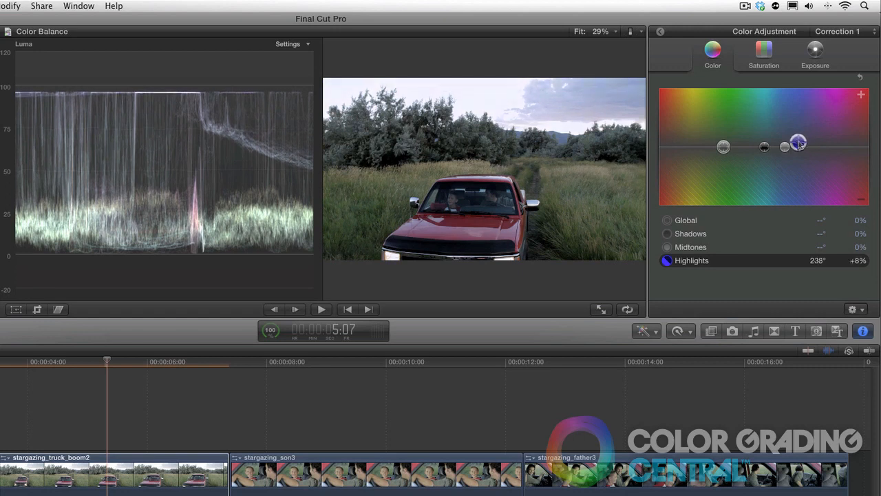
pyautogui.click(2, 365)
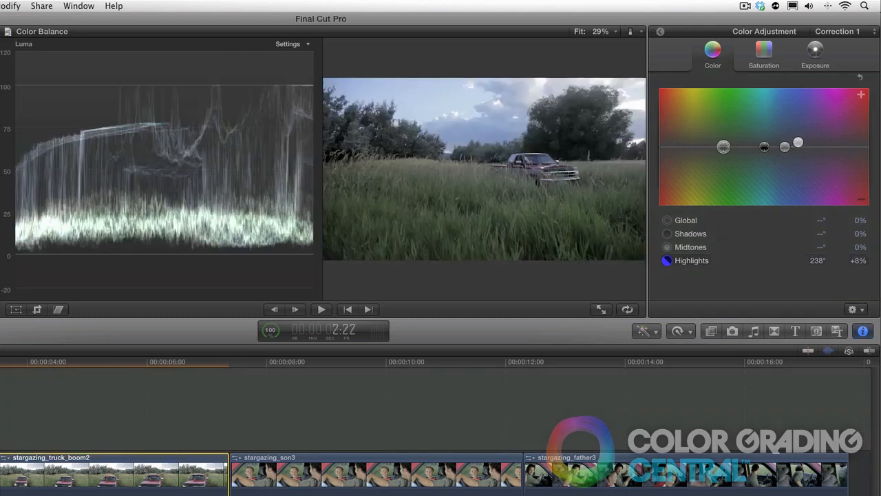
pyautogui.click(78, 369)
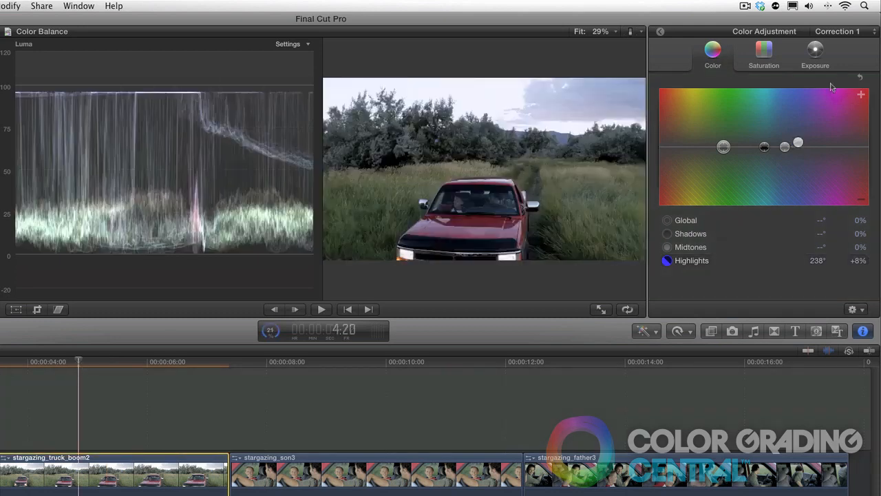
# - Reset all color settings on the stargazing_truck_boom2 clip
pyautogui.click(659, 31)
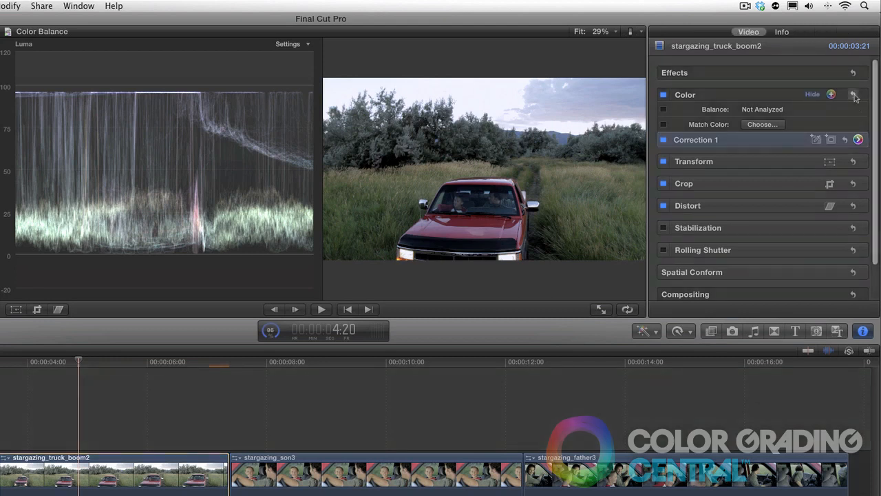
pyautogui.click(854, 95)
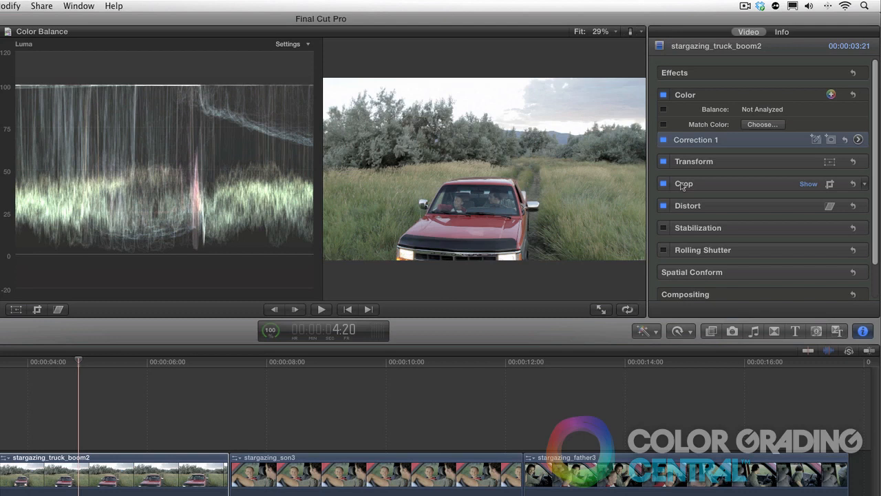
# - Apply Match Color to stargazing_truck_boom2, using a frame of stargazing_truck_dolly as the reference look
pyautogui.click(90, 473)
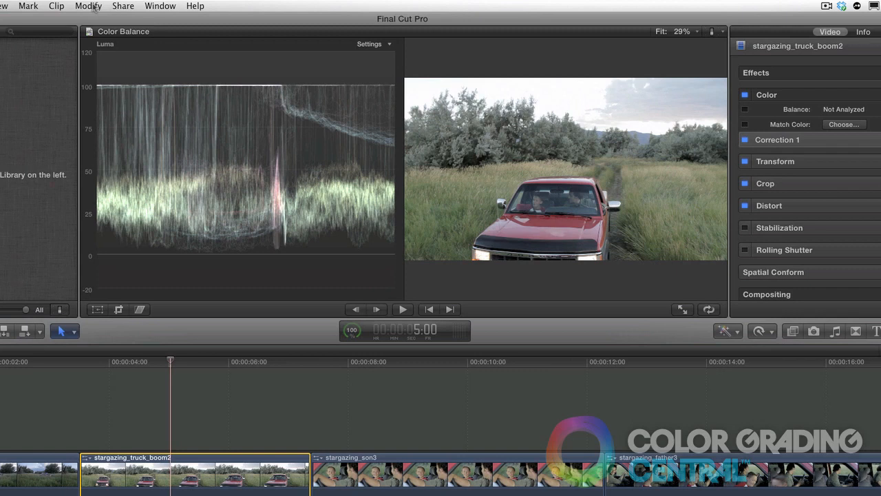
pyautogui.click(93, 7)
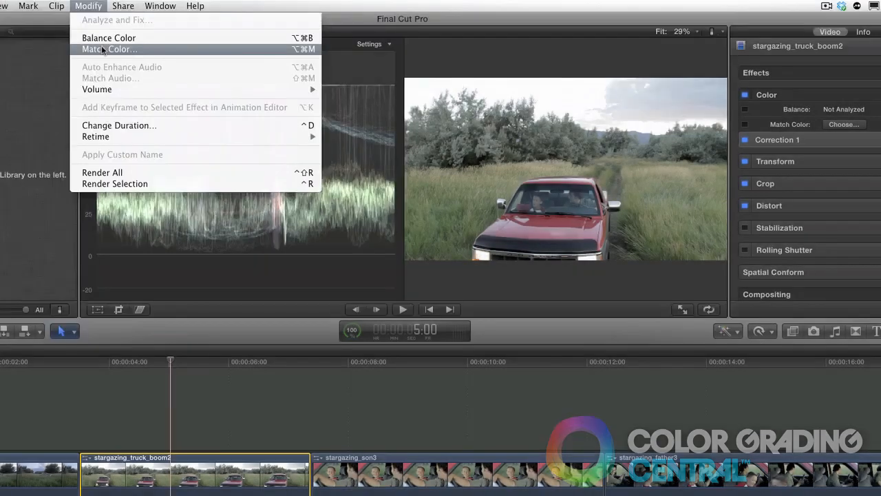
pyautogui.click(53, 56)
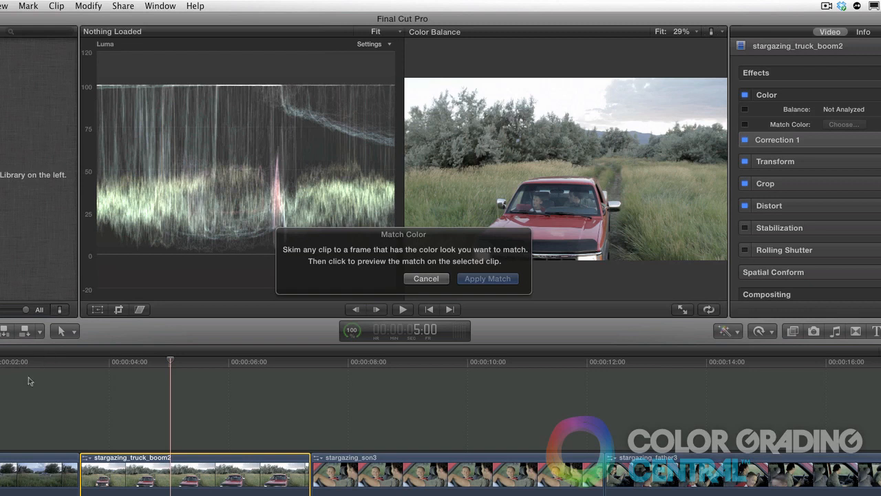
pyautogui.click(6, 479)
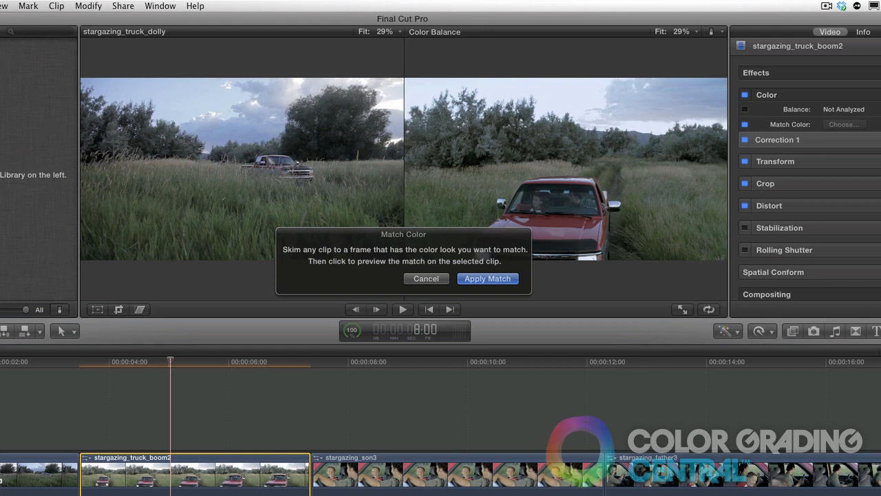
pyautogui.click(479, 279)
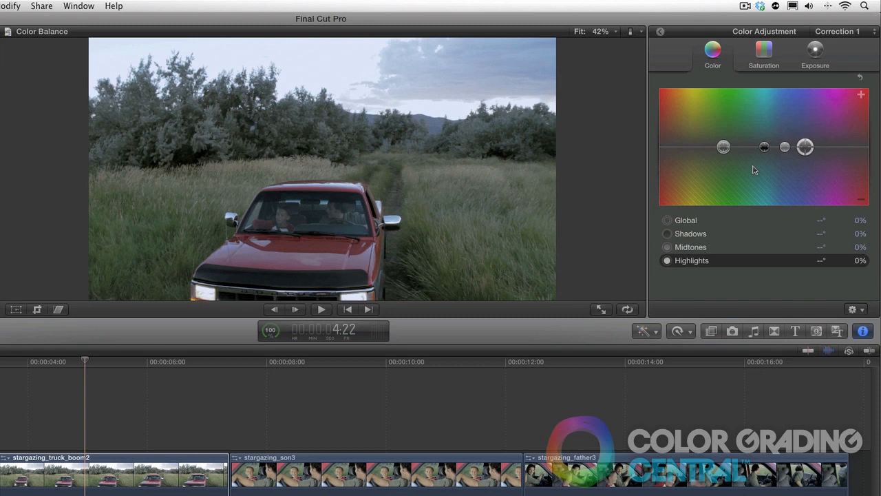
# - Try matching the color of the stargazing_son3 clip to a frame of stargazing_father3
pyautogui.click(486, 364)
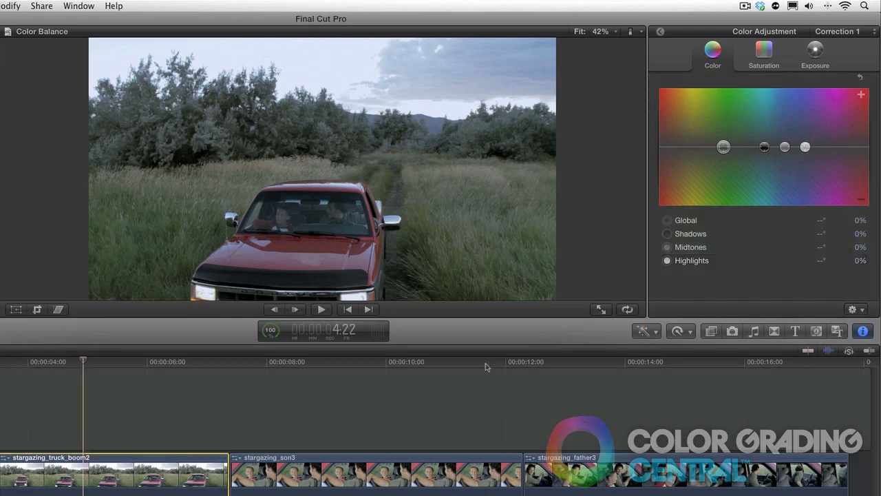
pyautogui.moveTo(485, 363)
pyautogui.mouseDown()
pyautogui.moveTo(543, 367)
pyautogui.moveTo(475, 365)
pyautogui.moveTo(544, 367)
pyautogui.moveTo(489, 372)
pyautogui.mouseUp()
pyautogui.click(482, 476)
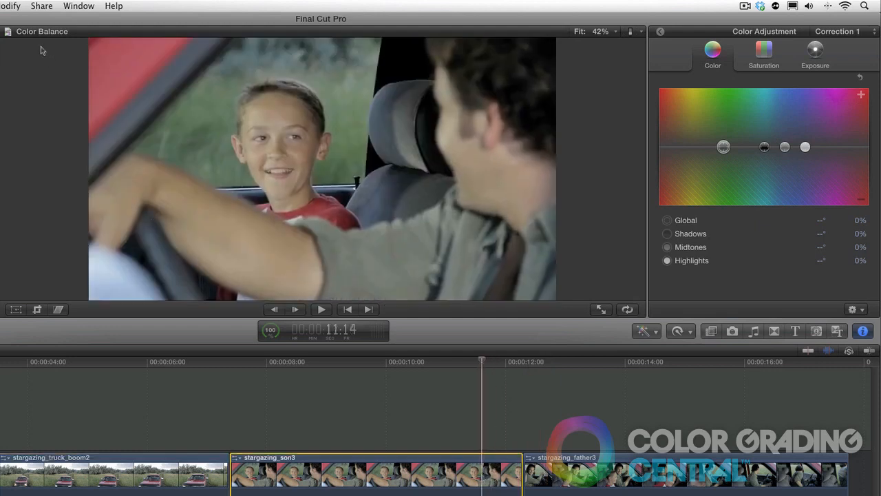
pyautogui.click(7, 6)
pyautogui.click(20, 50)
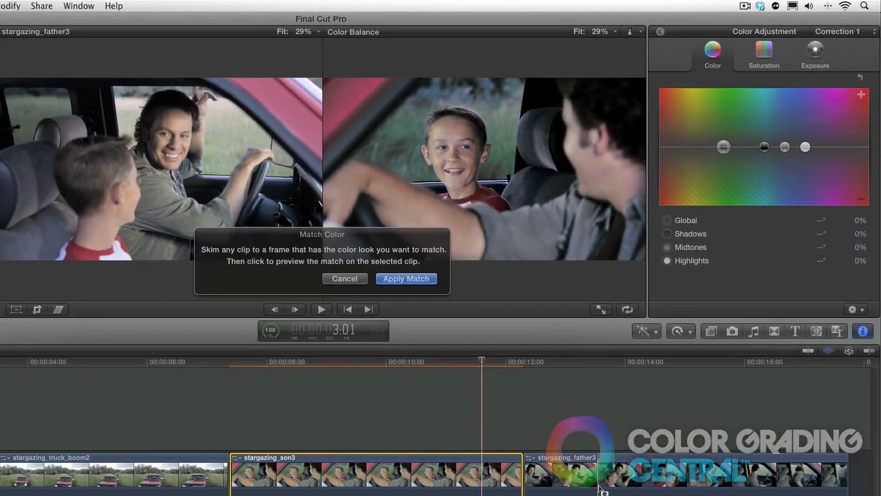
pyautogui.click(345, 279)
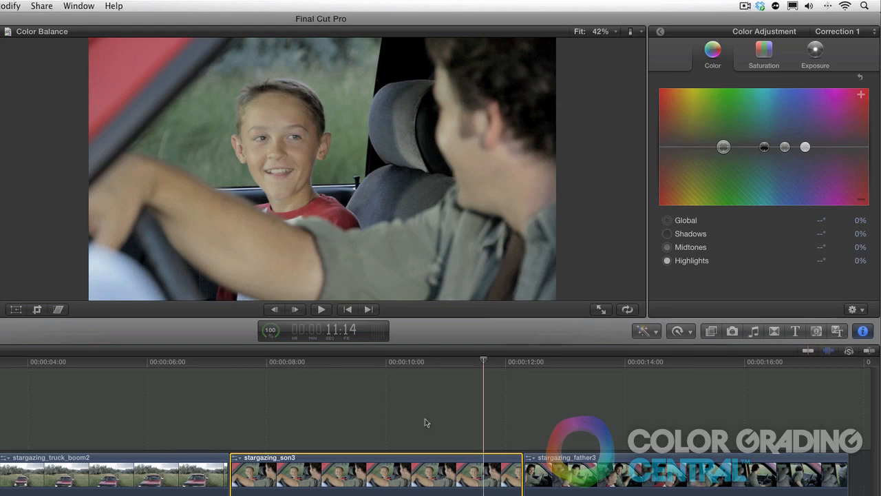
# - Compare stargazing_son3 with the truck shots and set its exposure to -14% shadows and +4% midtones
pyautogui.click(186, 370)
pyautogui.click(0, 368)
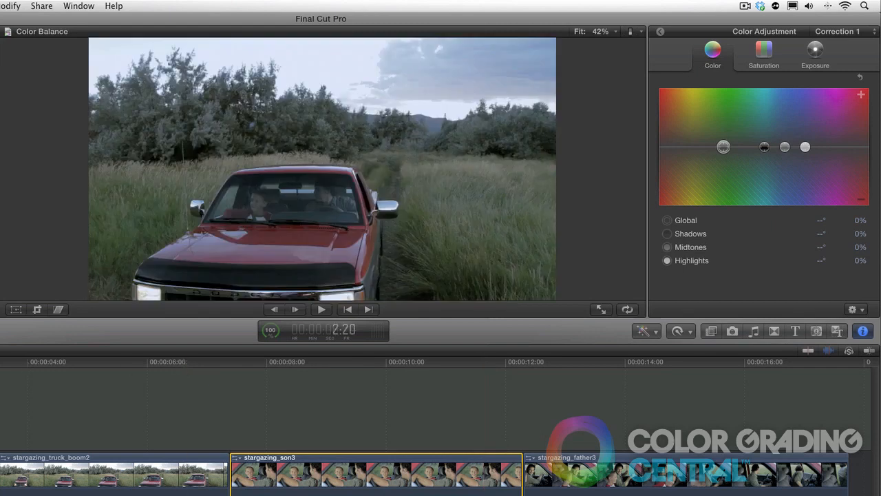
pyautogui.click(422, 368)
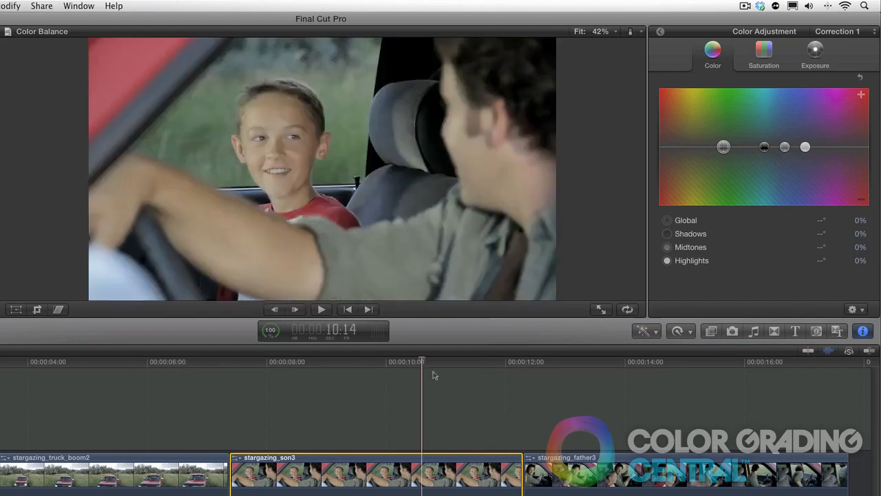
pyautogui.click(816, 52)
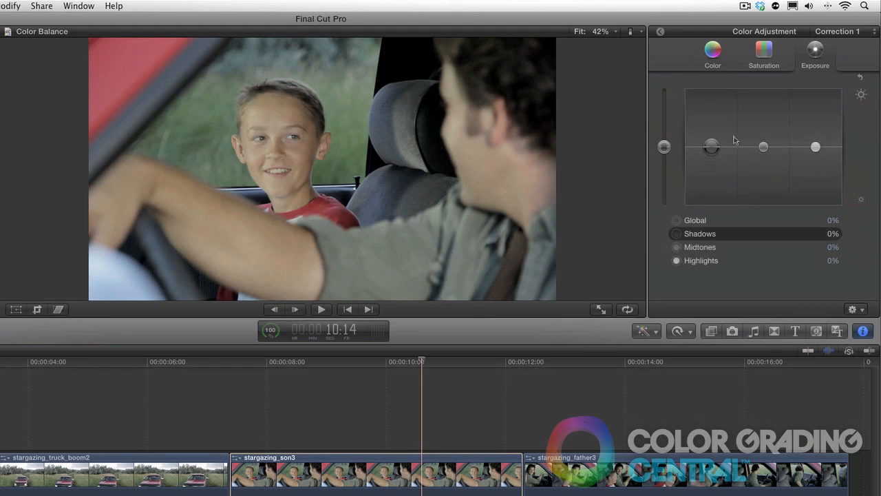
pyautogui.moveTo(712, 147); pyautogui.dragTo(715, 161)
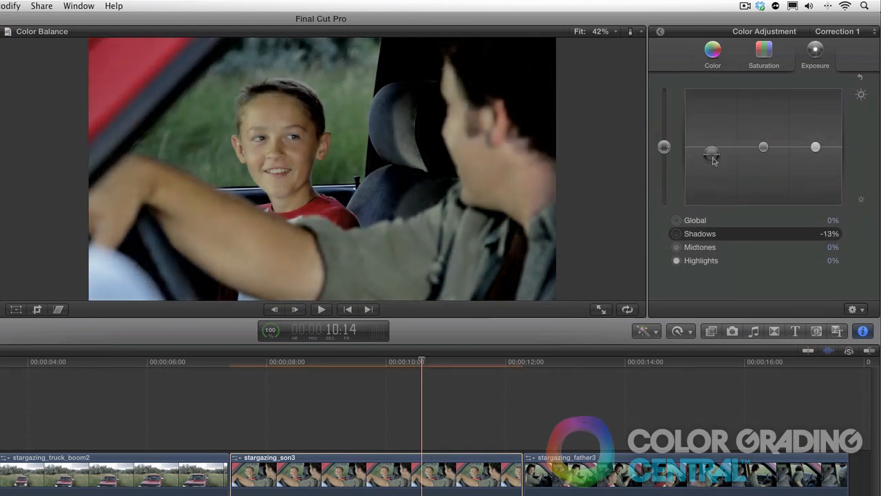
pyautogui.click(765, 149)
pyautogui.moveTo(766, 150); pyautogui.dragTo(765, 146)
pyautogui.moveTo(712, 152); pyautogui.dragTo(715, 157)
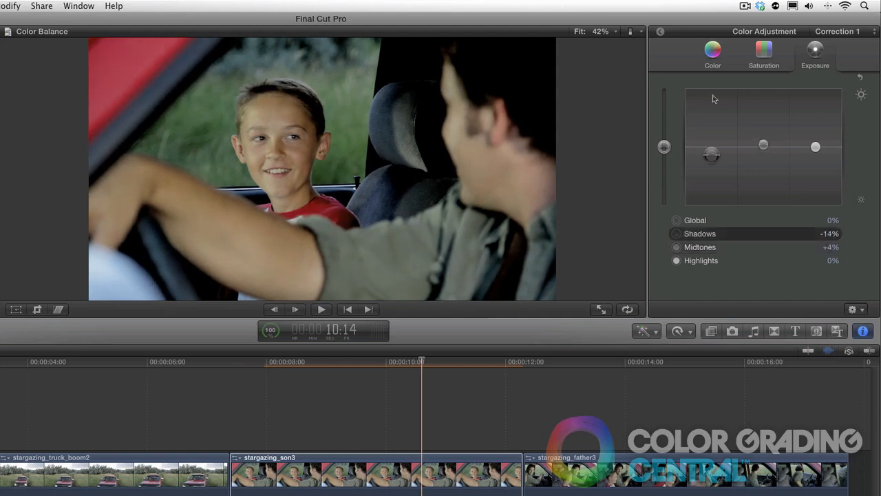
# - Tint stargazing_son3 with the highlights color at 132° and -8% and the global color at 214° and +11%
pyautogui.click(714, 55)
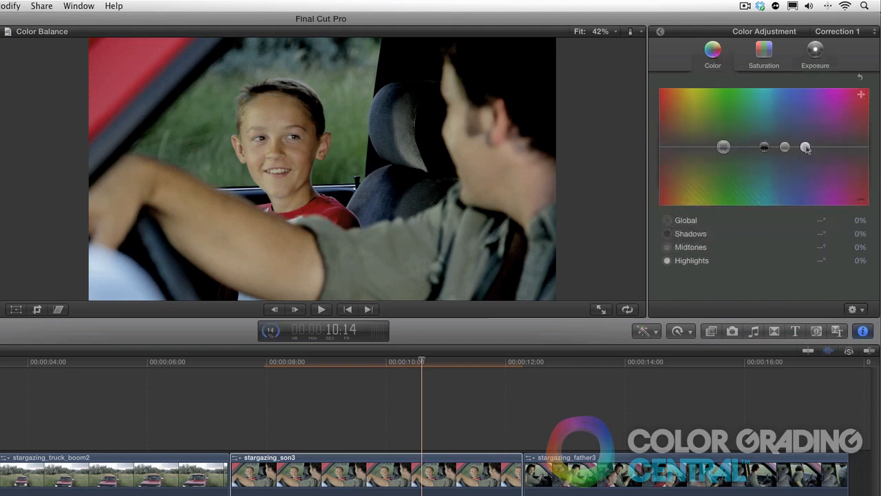
pyautogui.moveTo(806, 148); pyautogui.dragTo(737, 151)
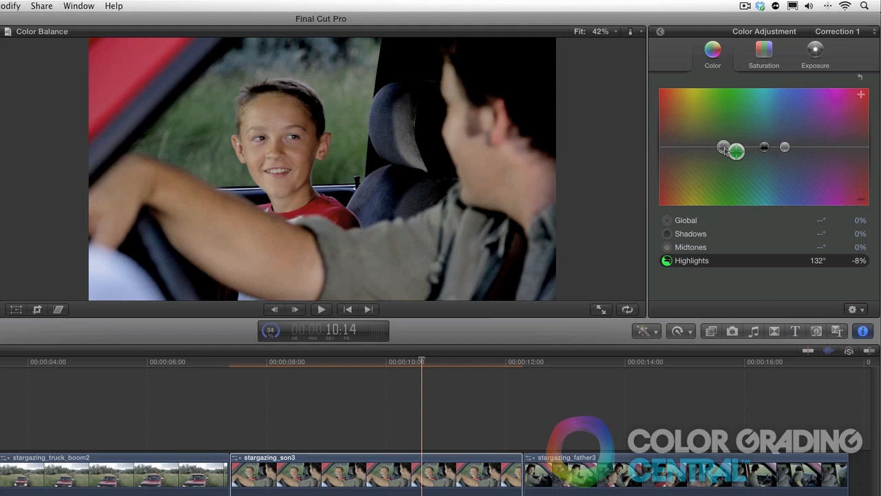
pyautogui.moveTo(724, 149); pyautogui.dragTo(786, 145)
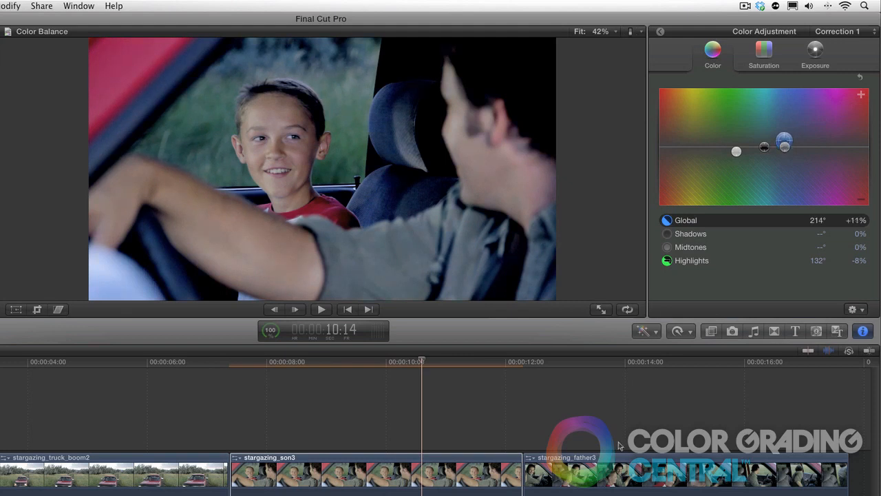
# - Set the exposure of the stargazing_father3 clip to -11% shadows and +1% midtones, and compare it with stargazing_son3
pyautogui.click(617, 475)
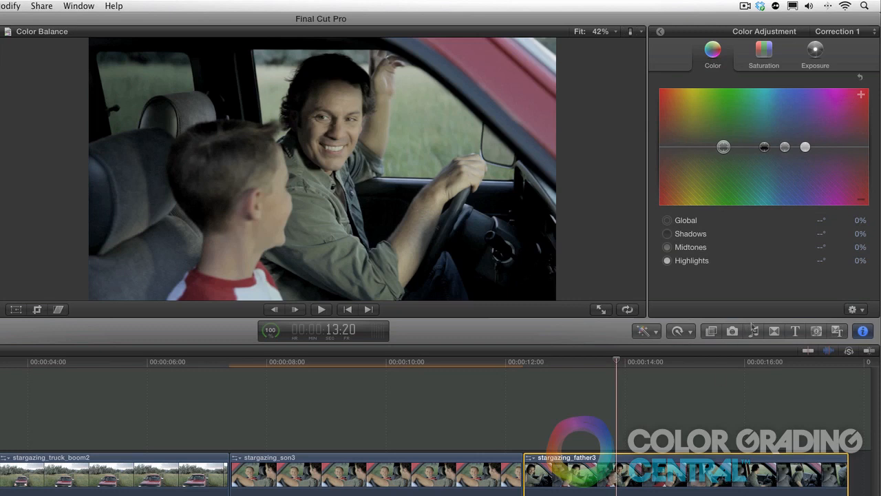
pyautogui.click(816, 55)
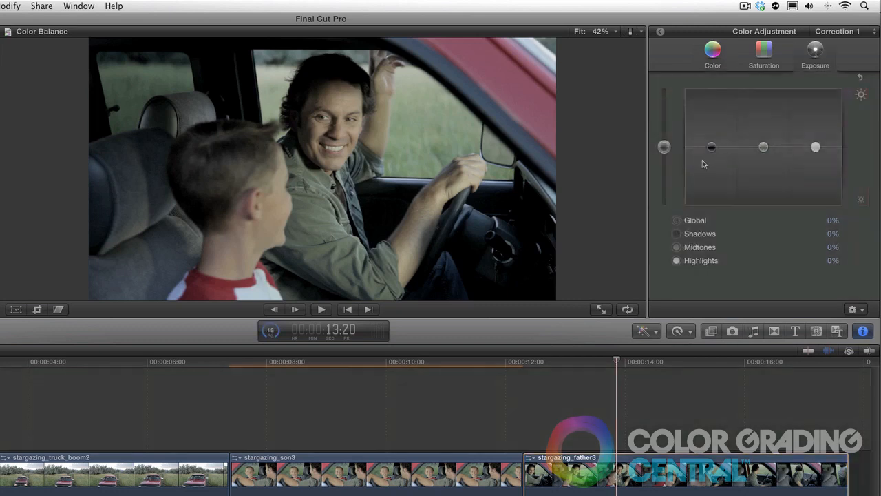
pyautogui.moveTo(712, 147); pyautogui.dragTo(765, 147)
pyautogui.moveTo(712, 149); pyautogui.dragTo(712, 154)
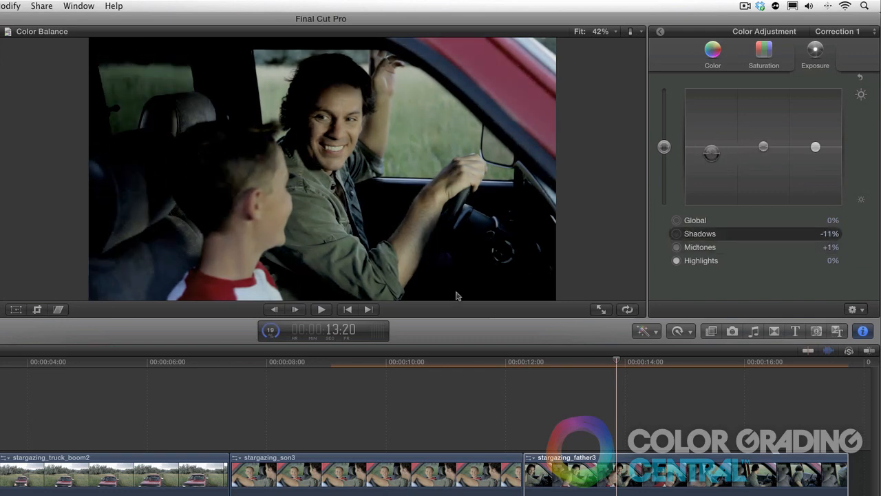
pyautogui.click(442, 363)
pyautogui.click(621, 361)
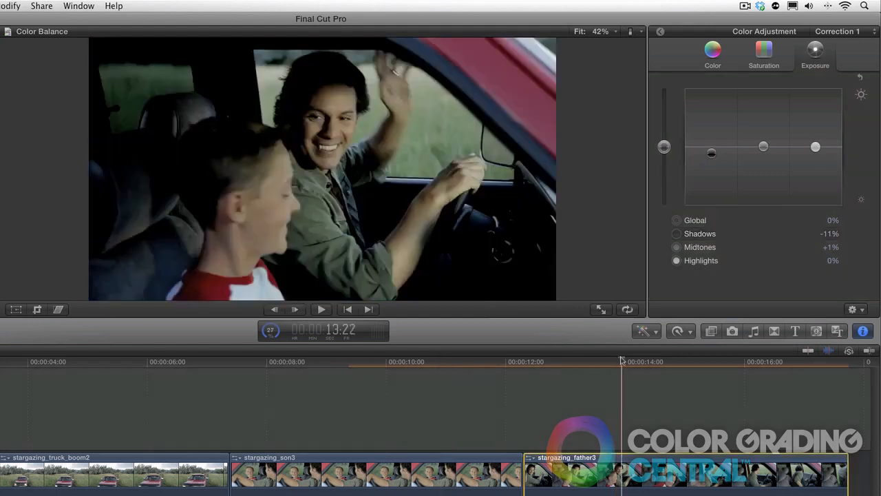
# - Tint stargazing_father3 with the highlights color at 129° and -7% and the global color at 215° and +8%, checking it against stargazing_son3
pyautogui.click(713, 60)
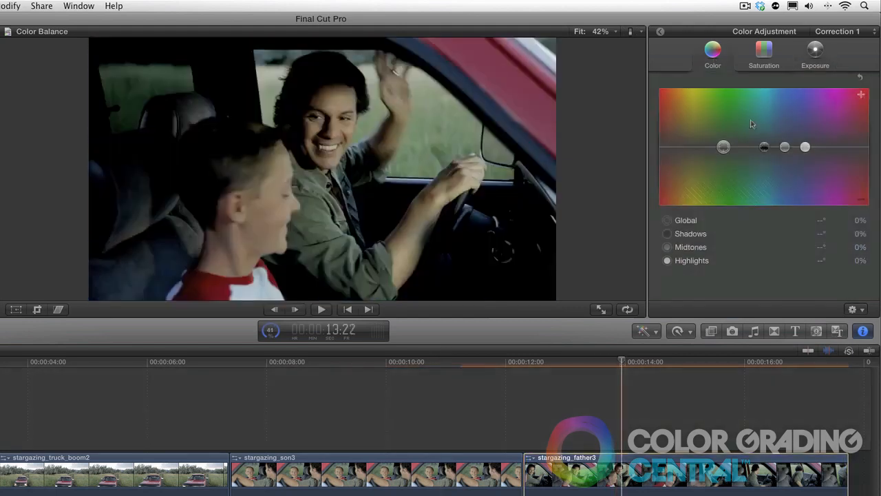
pyautogui.moveTo(809, 149); pyautogui.dragTo(739, 153)
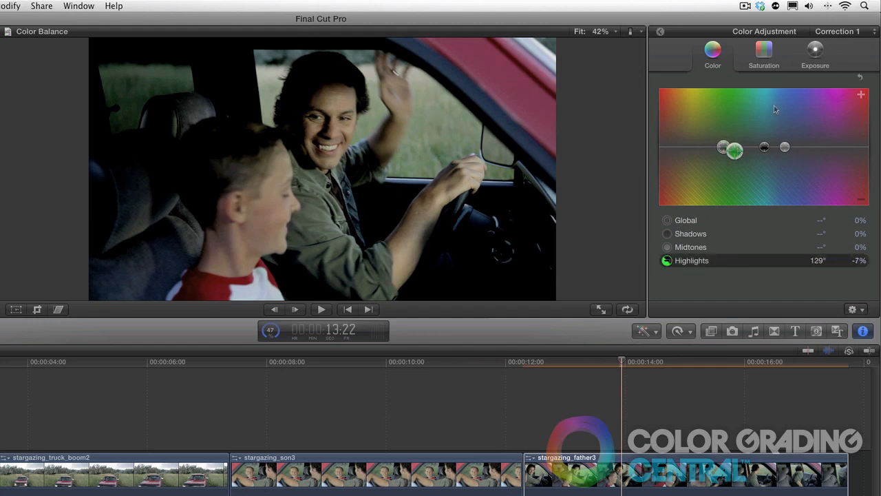
pyautogui.click(722, 148)
pyautogui.moveTo(723, 149); pyautogui.dragTo(785, 144)
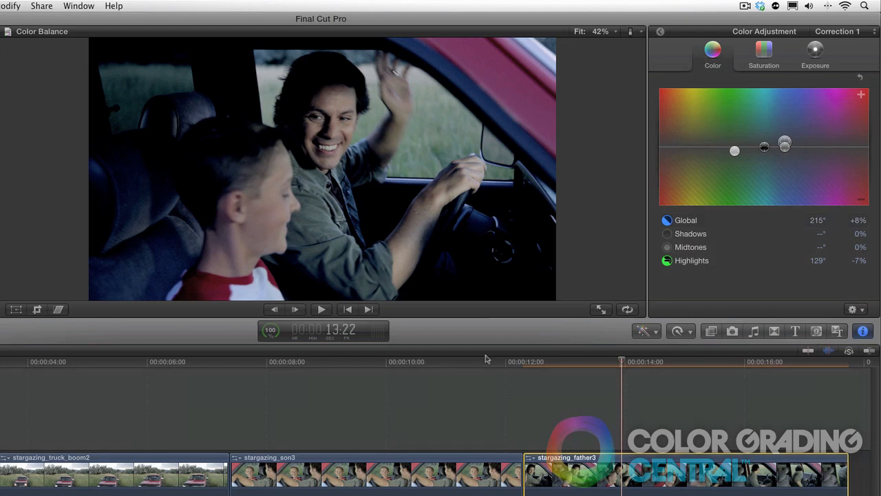
pyautogui.click(472, 361)
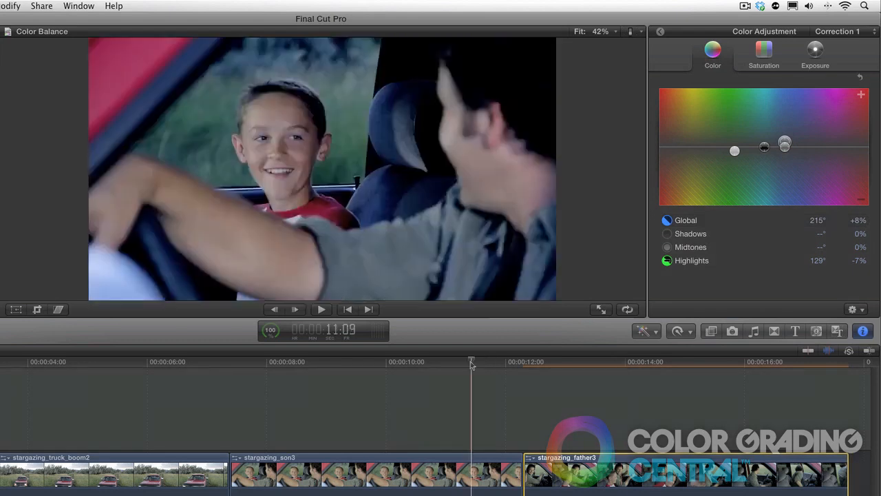
pyautogui.click(611, 365)
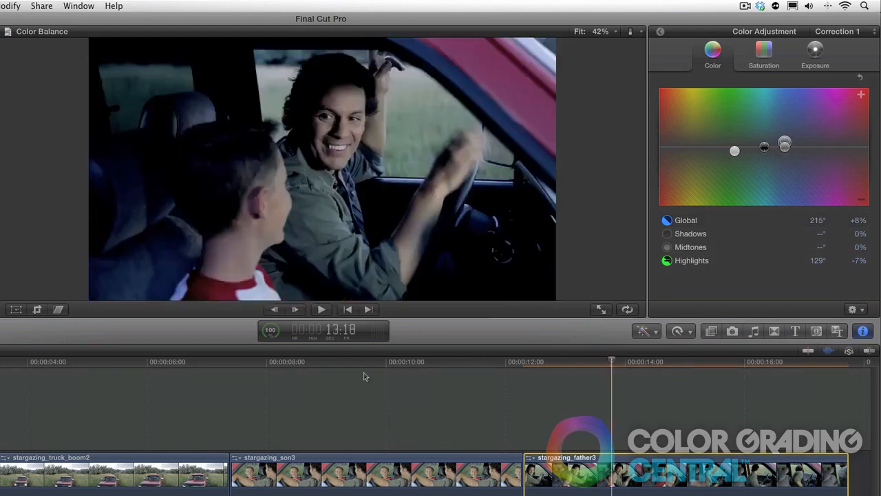